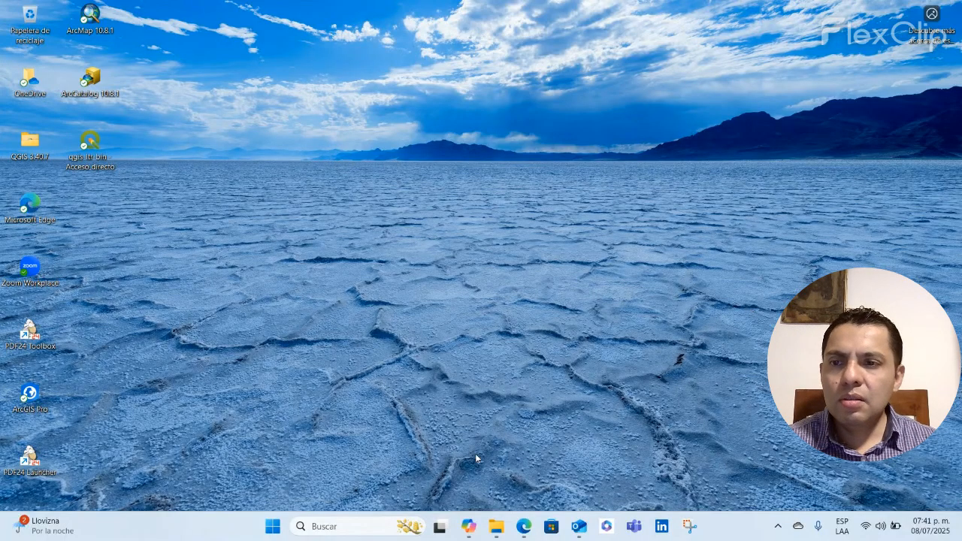
Open QGIS and add the Municipios.shp shapefile from Descargas as a vector layer, filtering the files by ESRI shape format
double_click(92, 148)
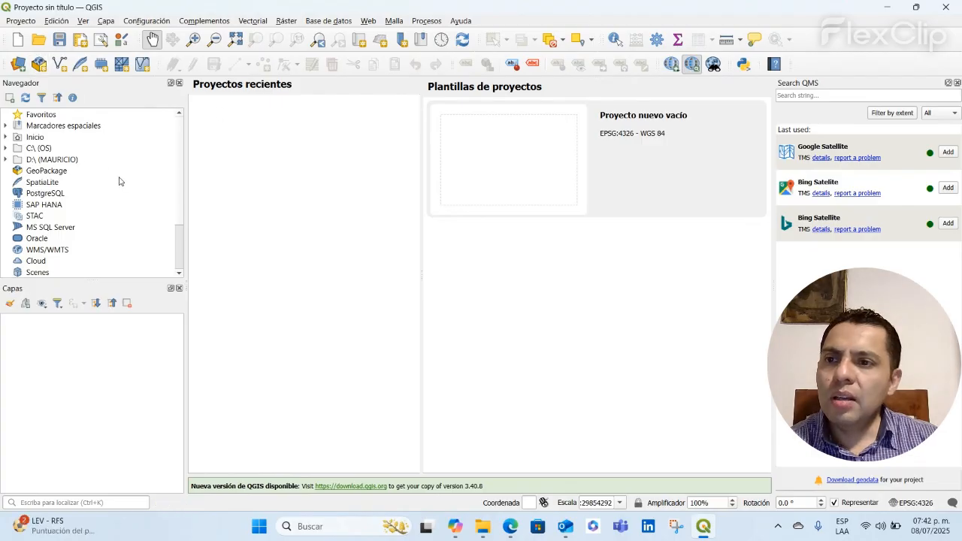
click(19, 64)
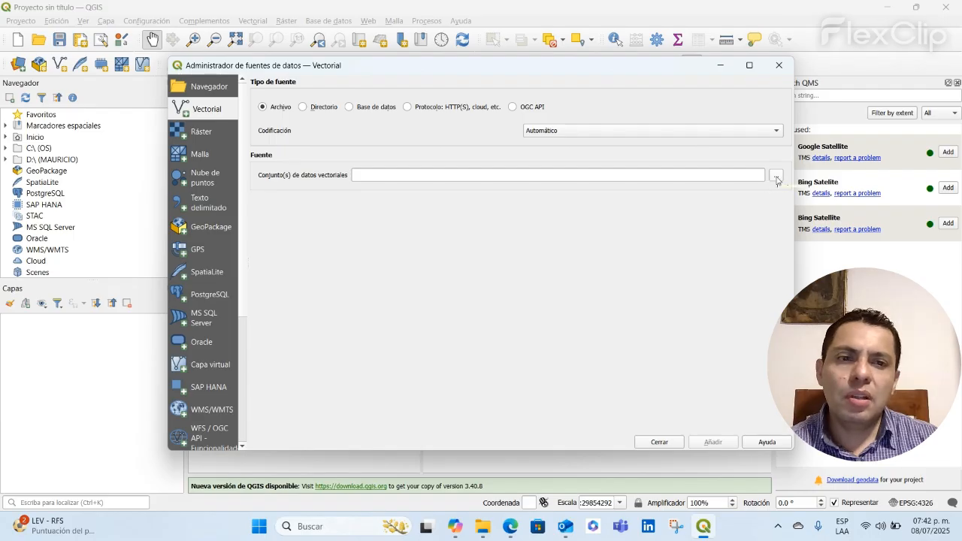
click(776, 176)
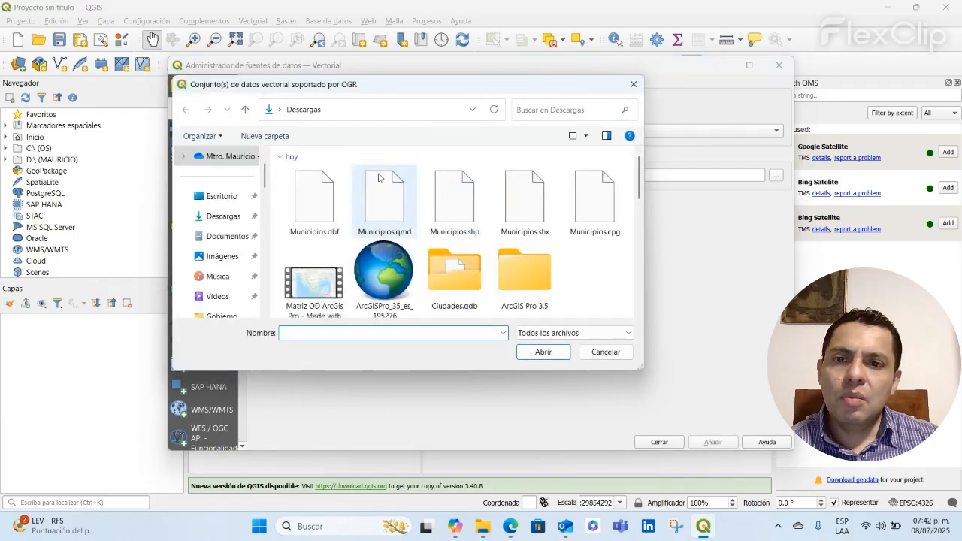
click(478, 235)
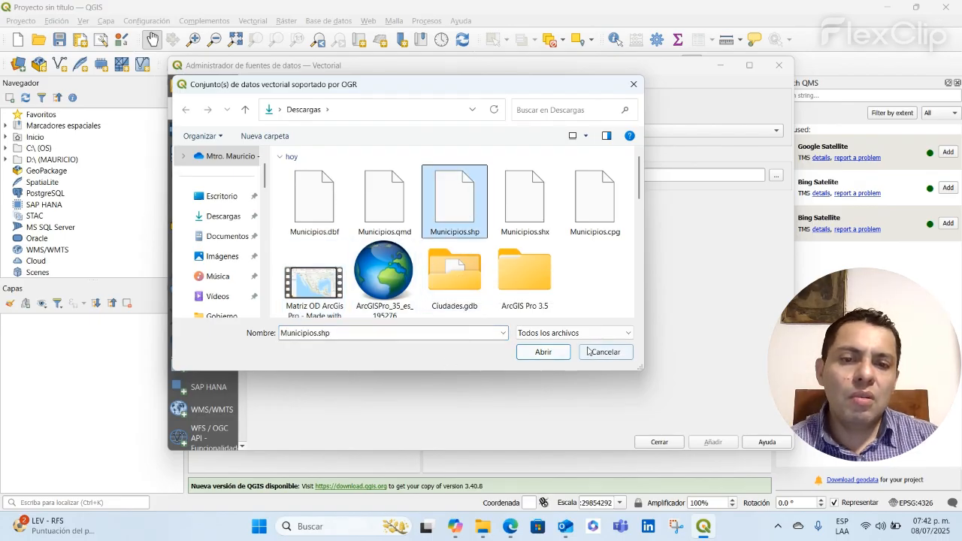
click(630, 333)
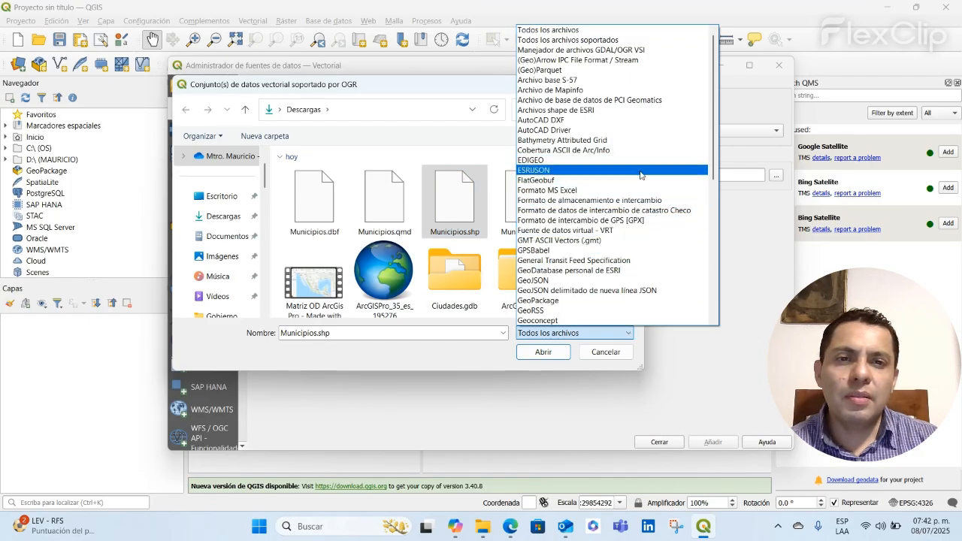
click(581, 112)
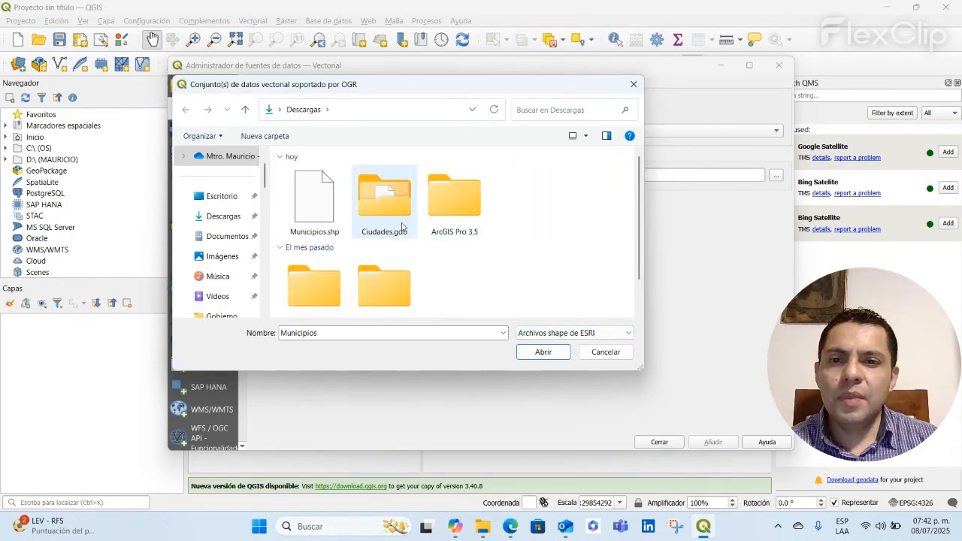
click(313, 213)
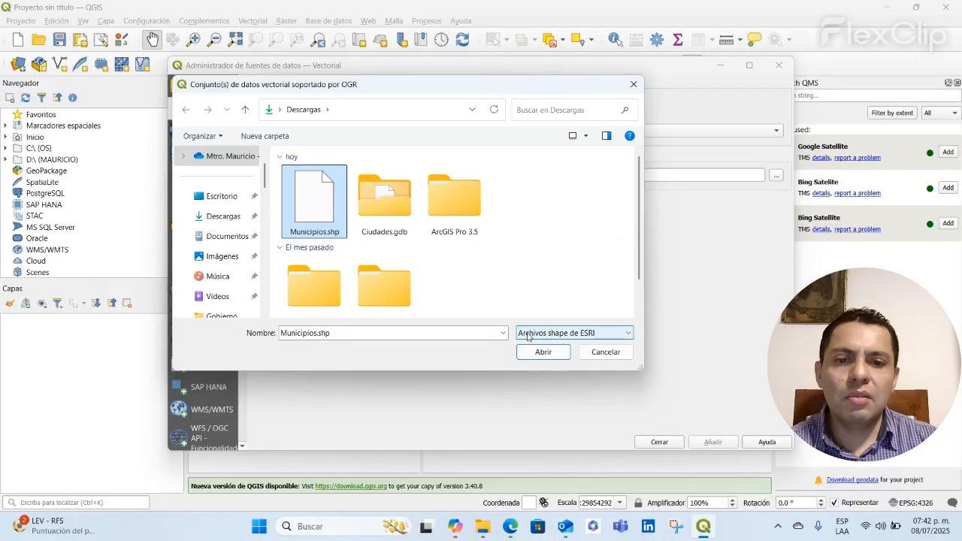
click(544, 353)
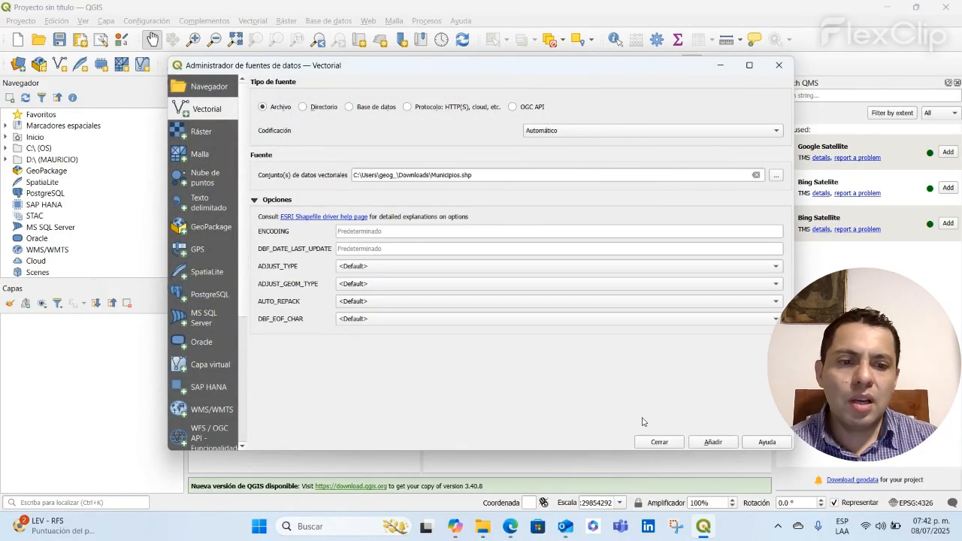
click(721, 445)
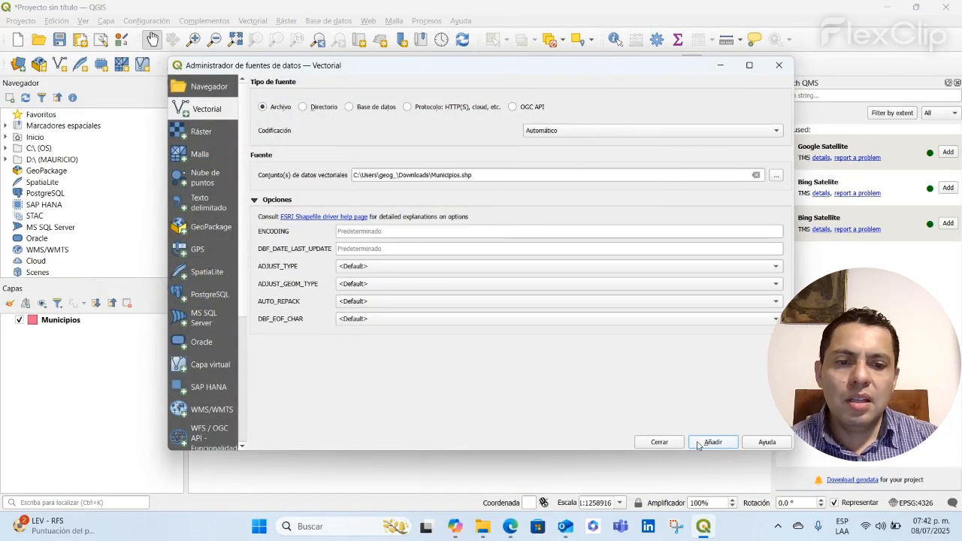
click(660, 442)
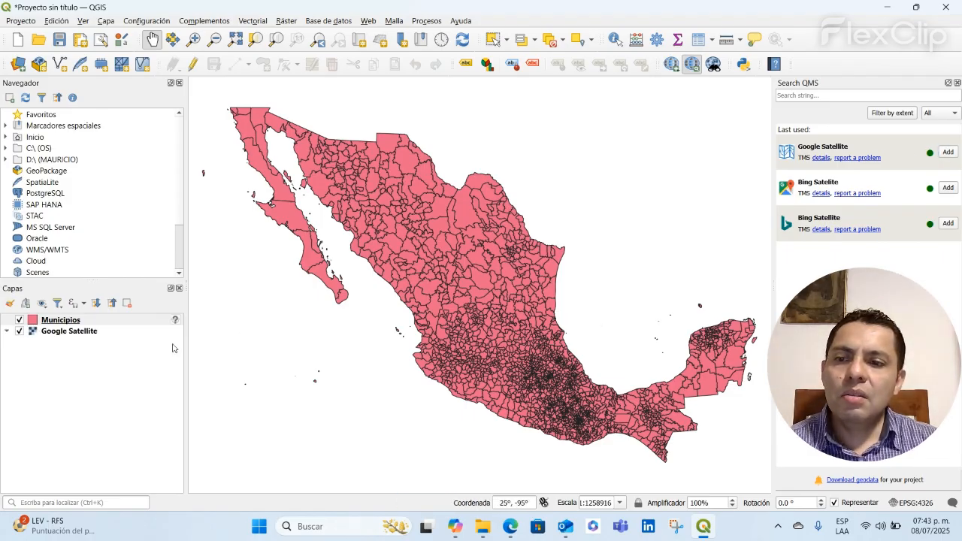
Zoom to the full extent of the Google Satellite layer and toggle layer visibility off and back on to compare the layers
right_click(111, 332)
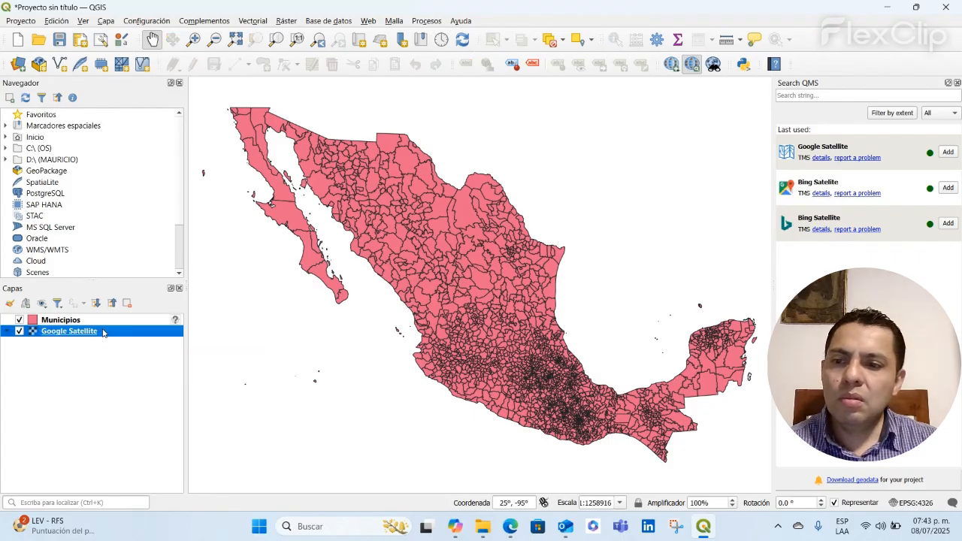
click(148, 73)
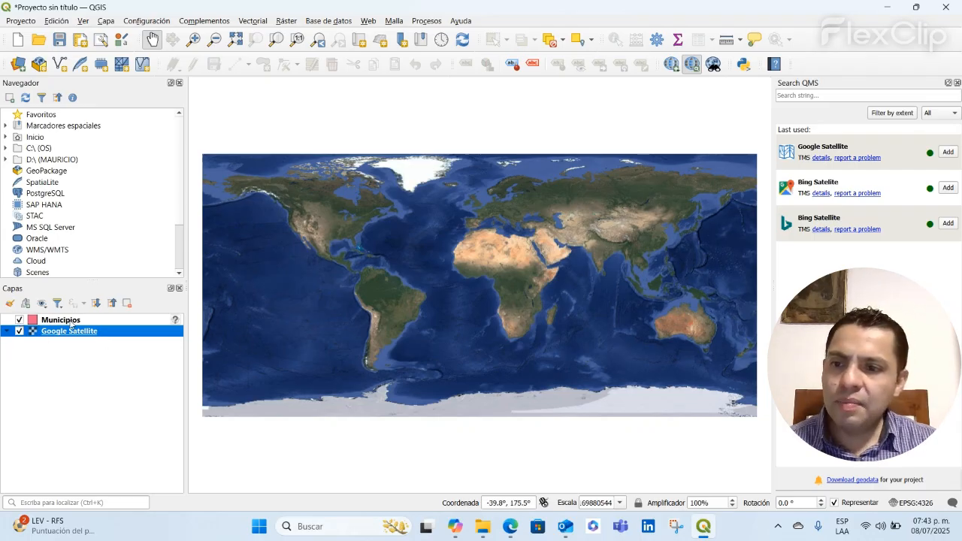
click(19, 331)
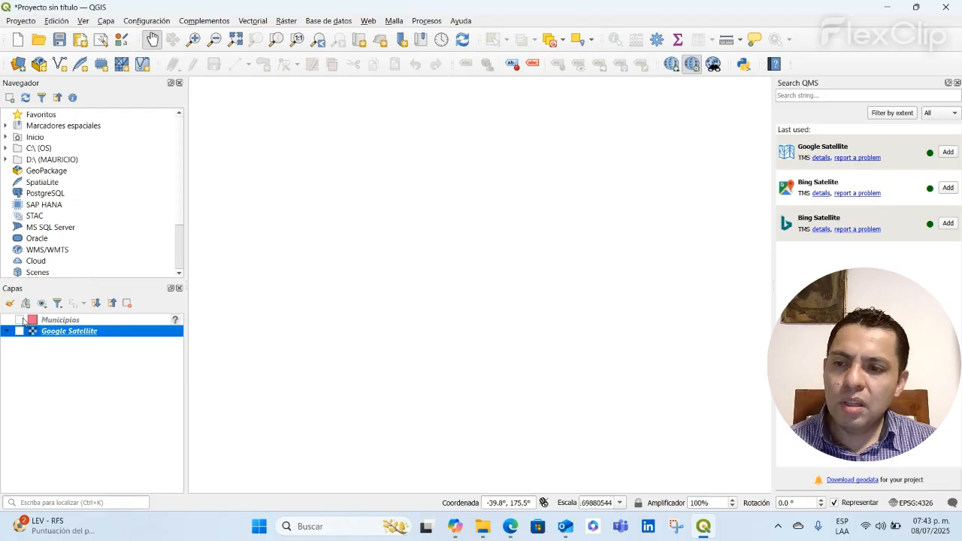
click(20, 331)
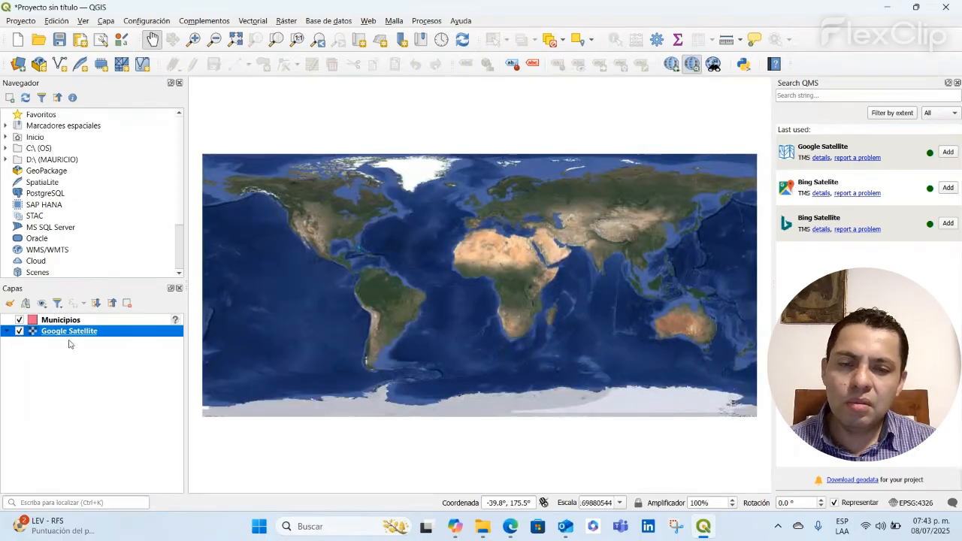
Remove the Municipios layer from the project
click(102, 322)
right_click(103, 322)
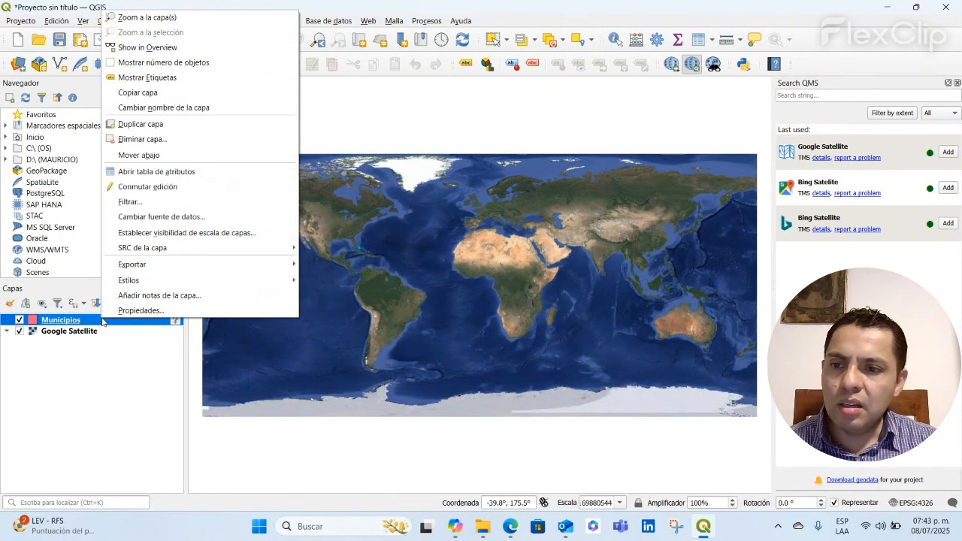
click(177, 139)
click(480, 276)
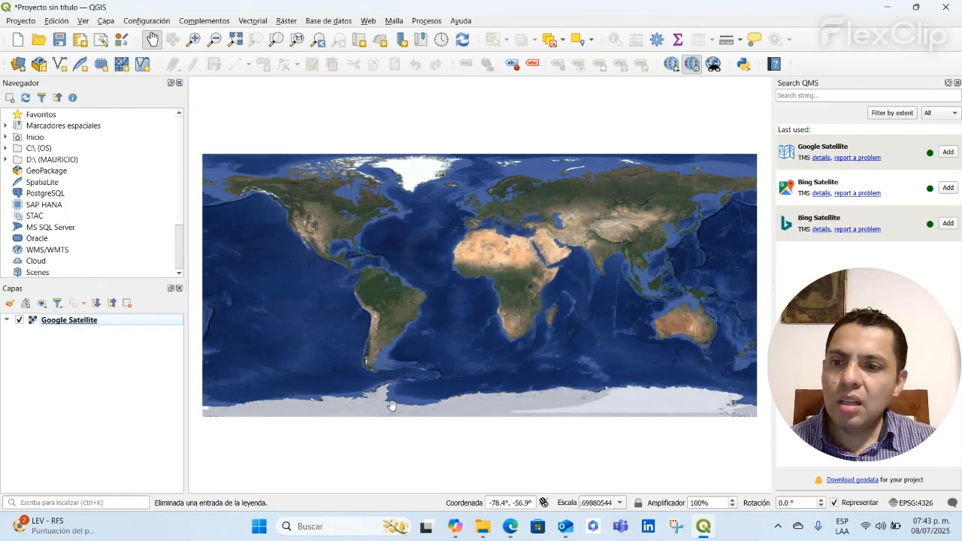
Add the Municipios.shp shapefile again as a vector layer above the Google Satellite basemap
click(19, 68)
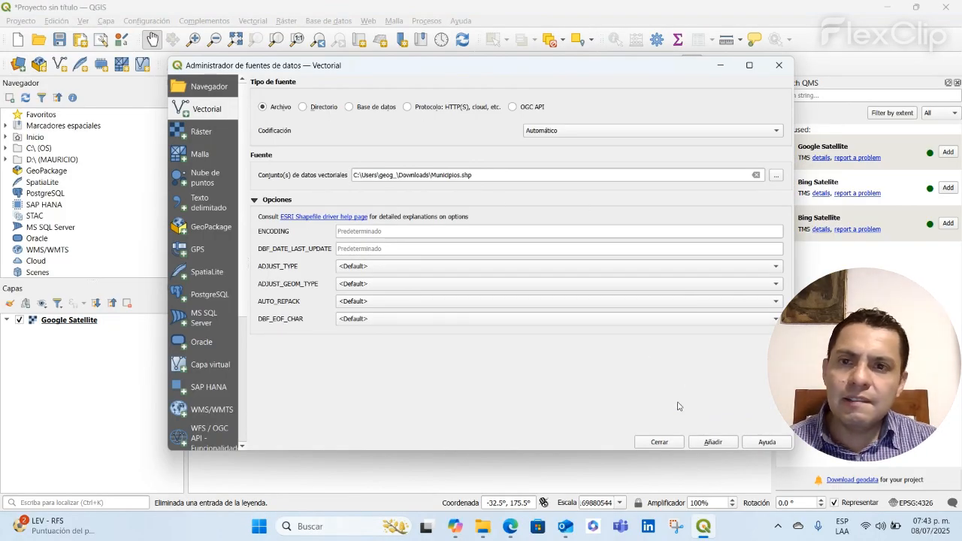
click(714, 442)
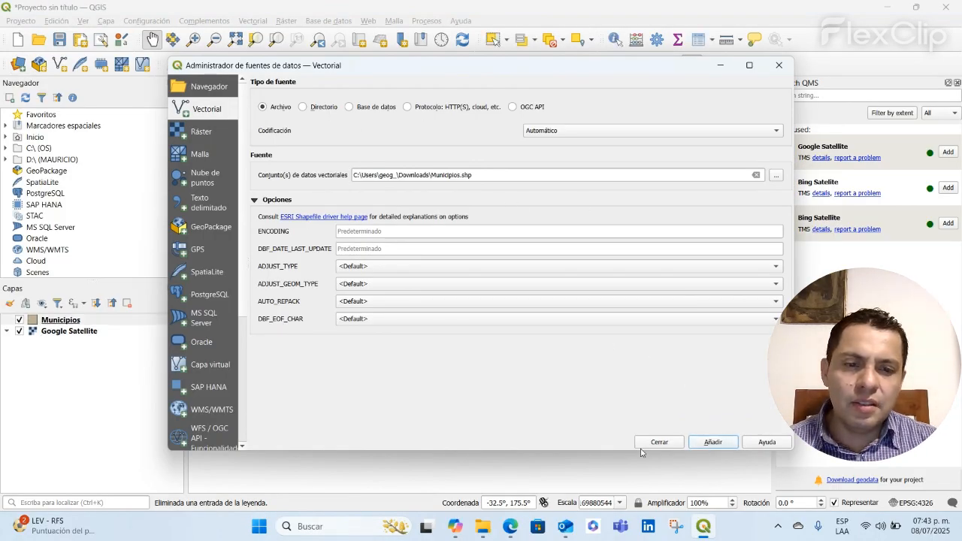
click(652, 443)
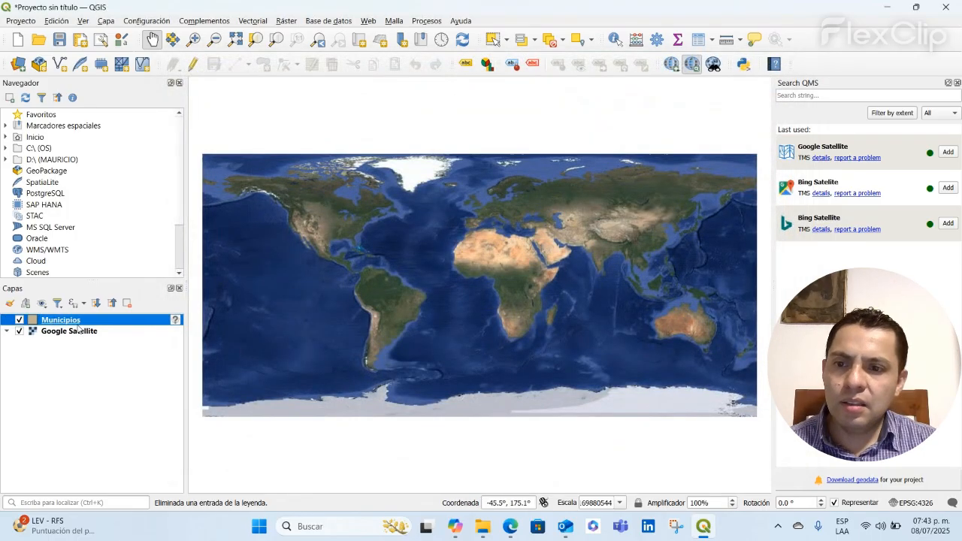
Switch to the Edge browser, search the web for "epsg" and open the EPSG.io coordinate systems site
mouse_move(178, 323)
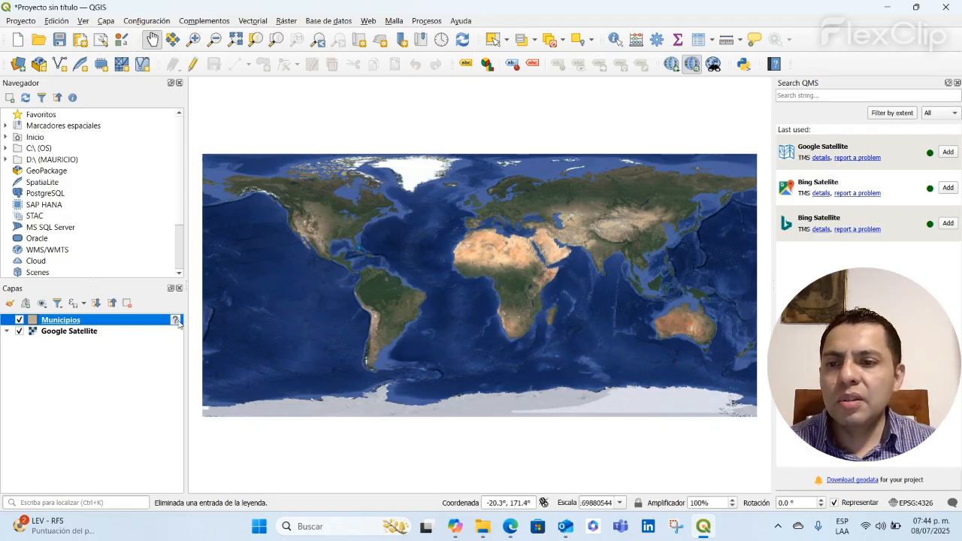
mouse_move(513, 533)
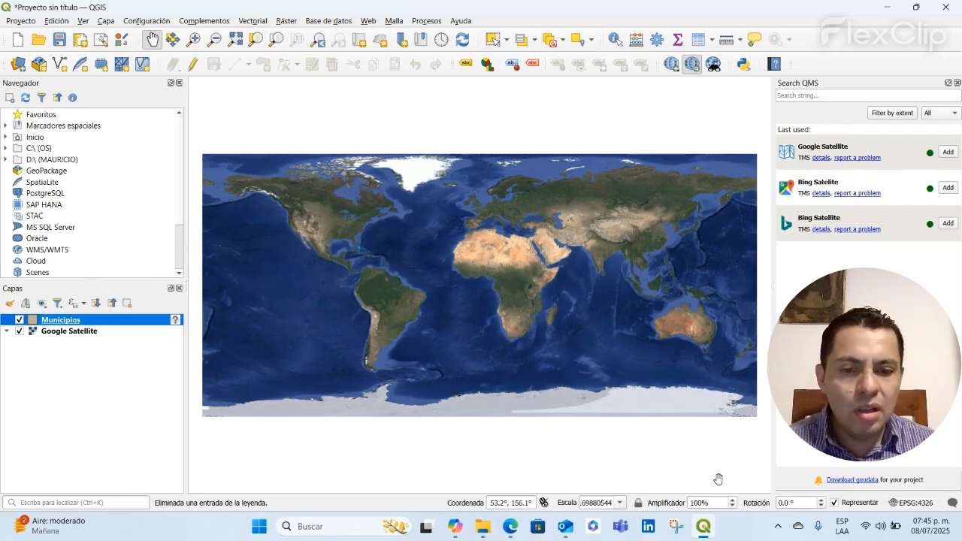
mouse_move(511, 530)
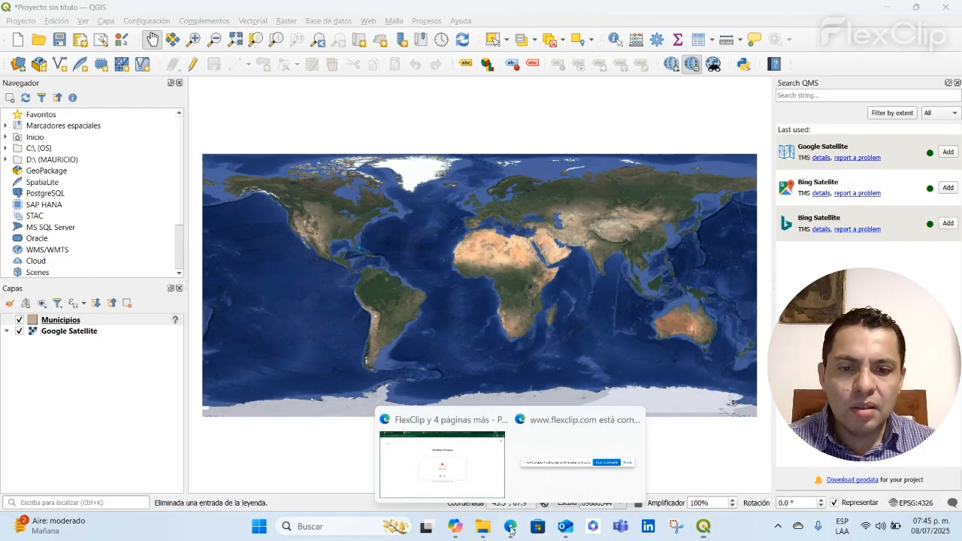
click(449, 456)
click(639, 15)
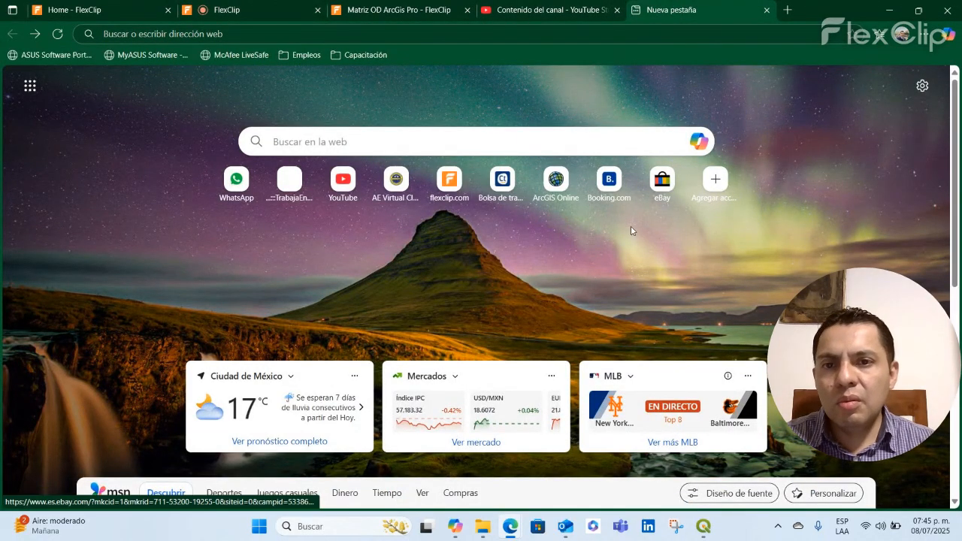
click(379, 135)
text(epsg)
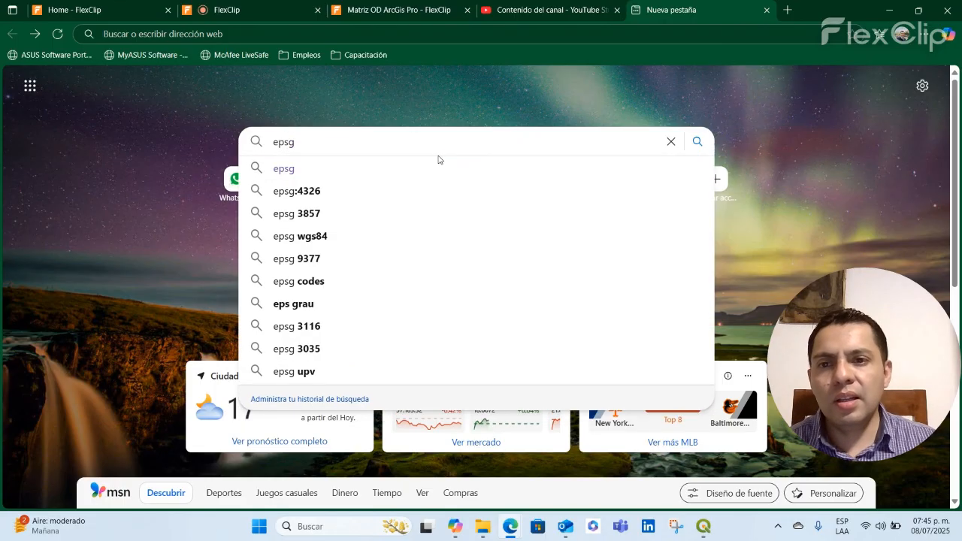
click(303, 166)
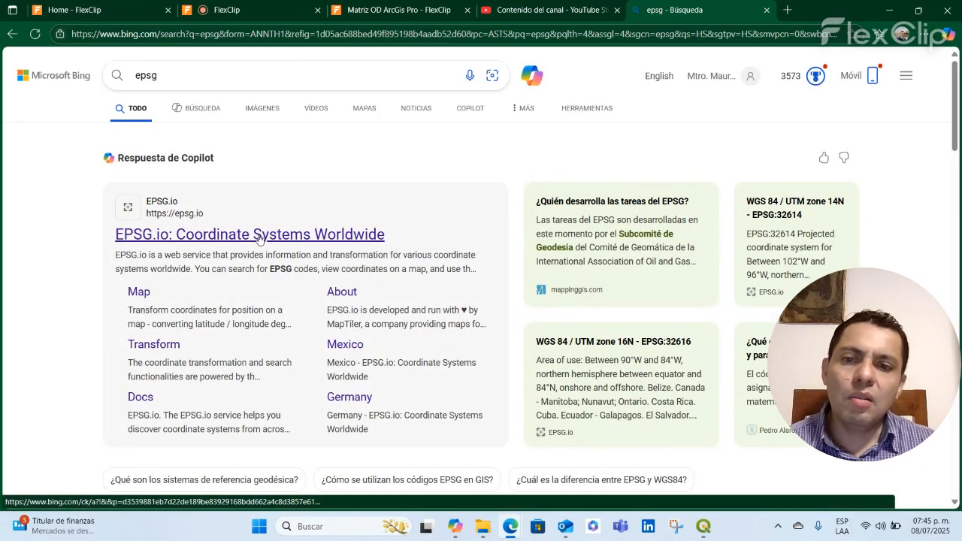
click(216, 237)
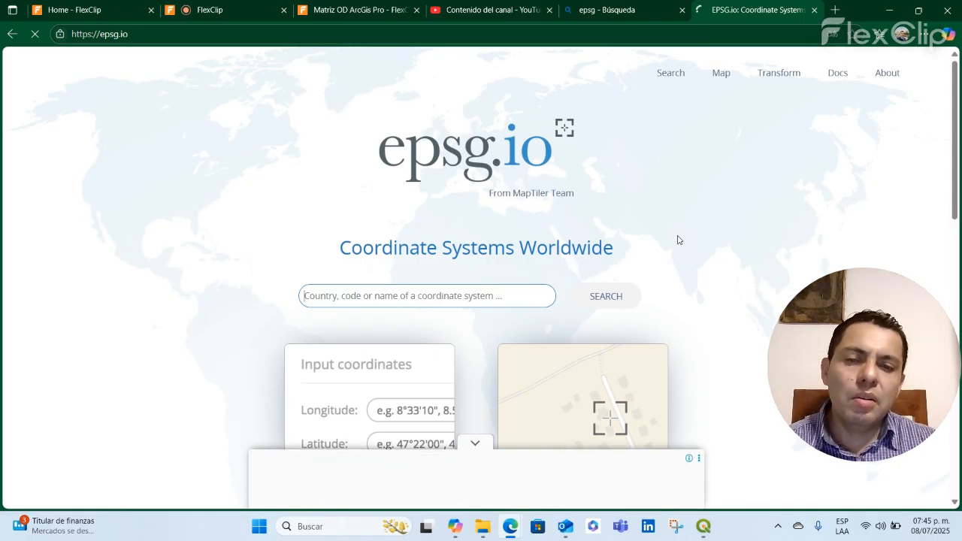
Search EPSG.io for the coordinate systems of México
scroll(679, 238, down, 1)
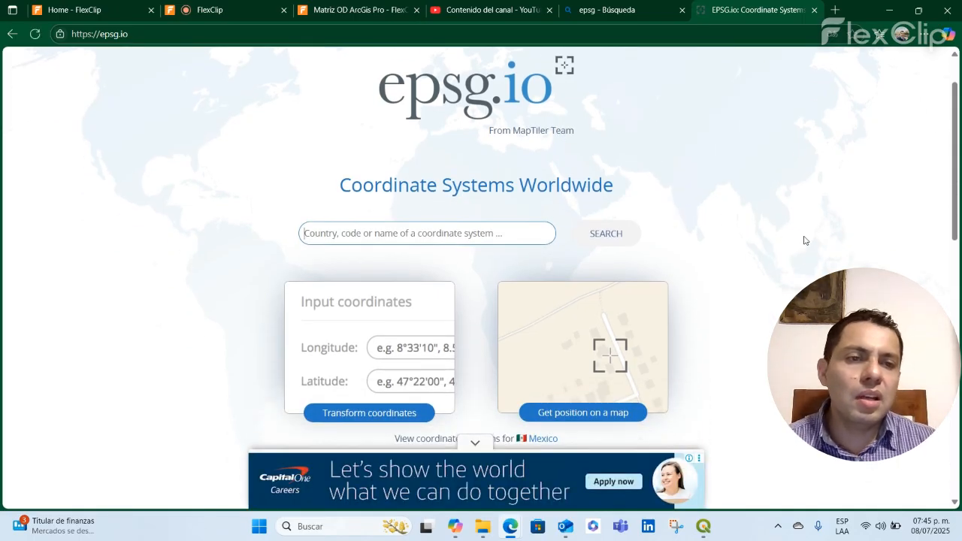
click(433, 228)
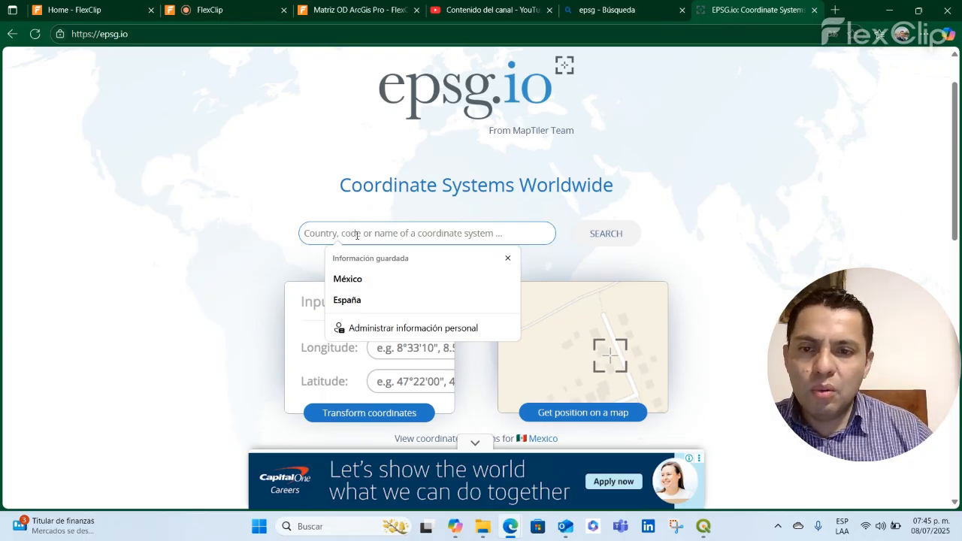
click(365, 279)
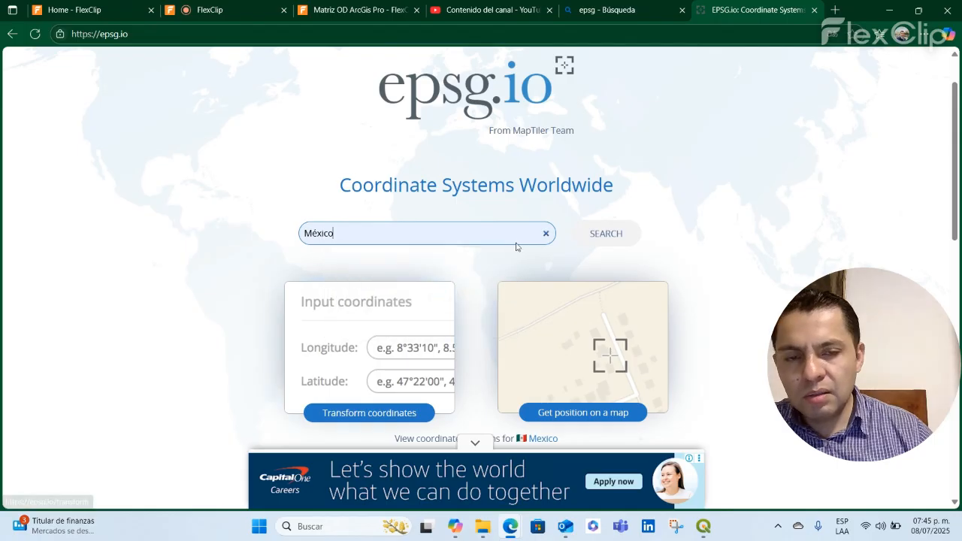
click(604, 240)
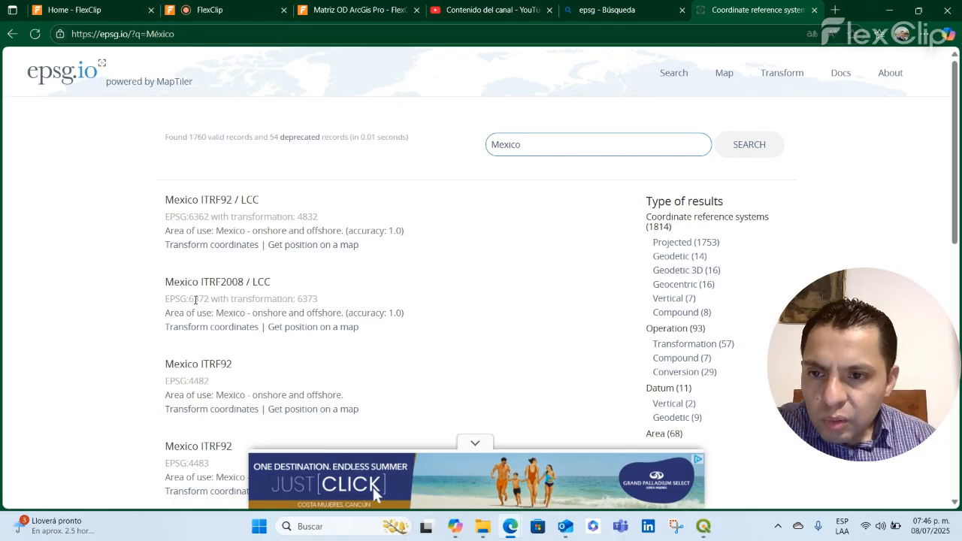
Open the Mexico ITRF2008 / LCC record, EPSG:6372, and examine its attributes such as unit, datum and area of use
drag(189, 299, 209, 299)
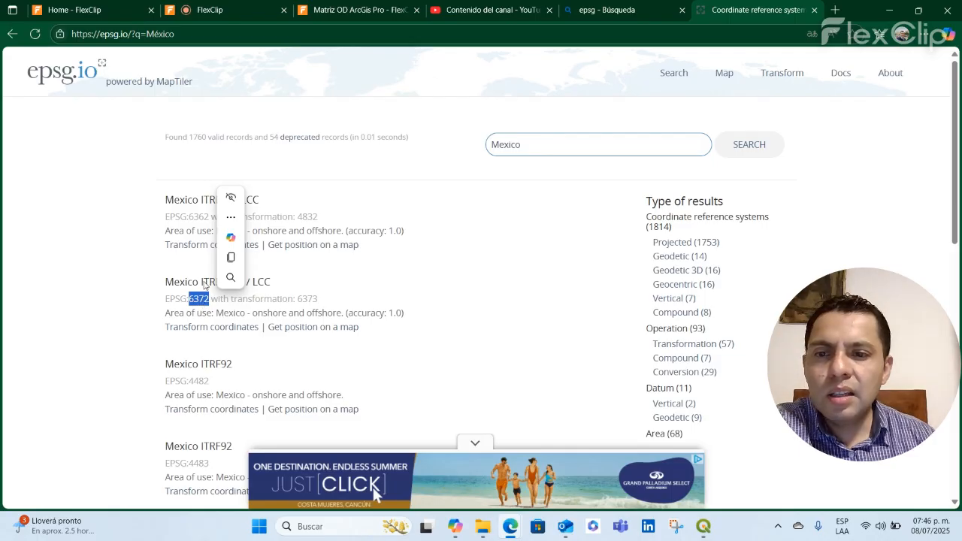
click(914, 236)
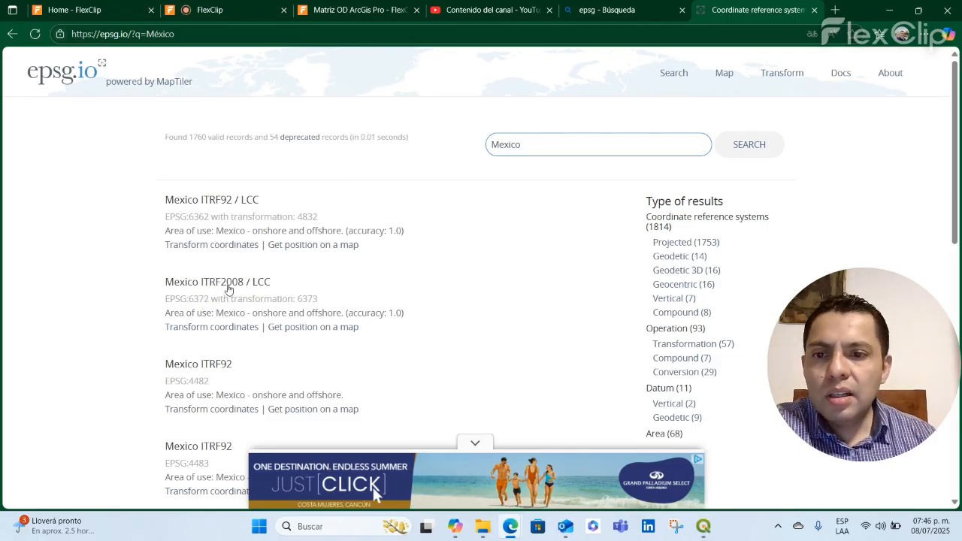
click(234, 285)
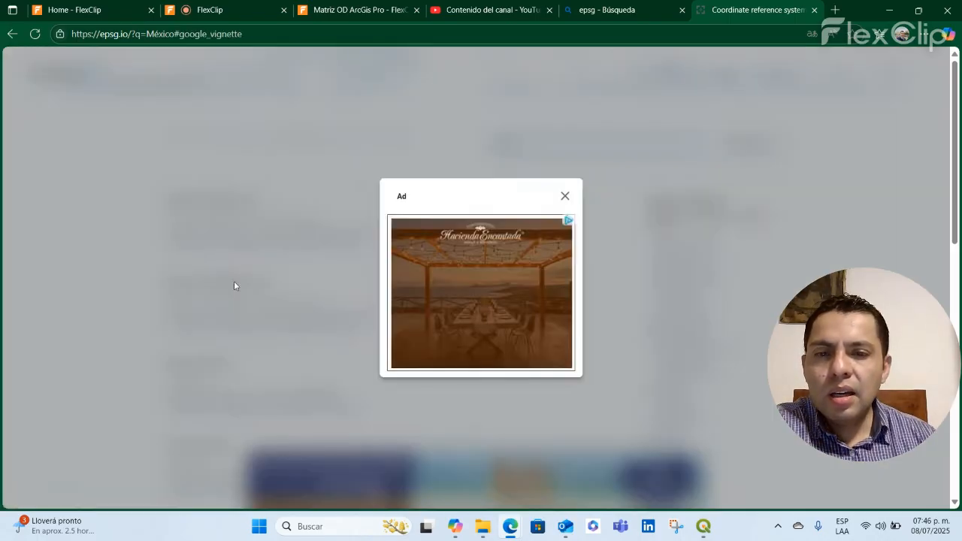
click(565, 198)
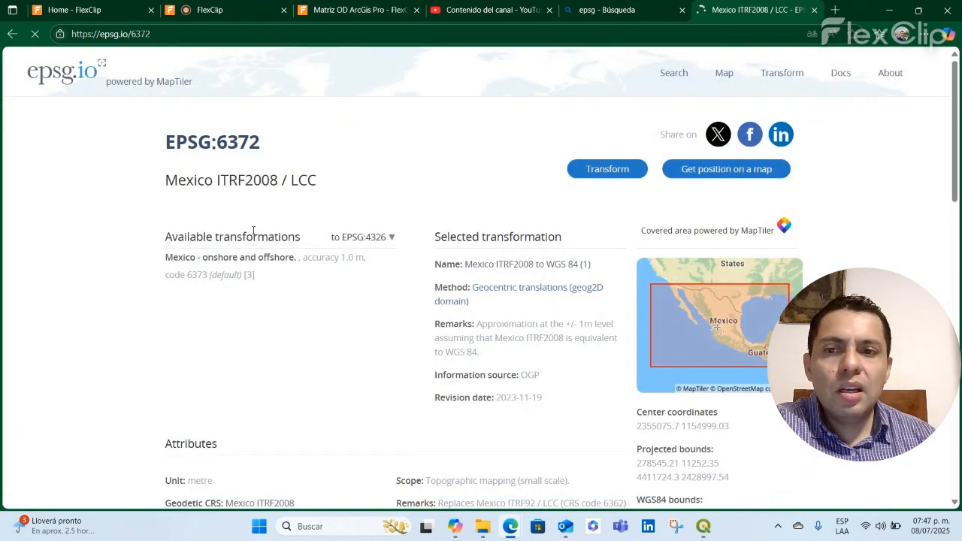
scroll(471, 262, down, 5)
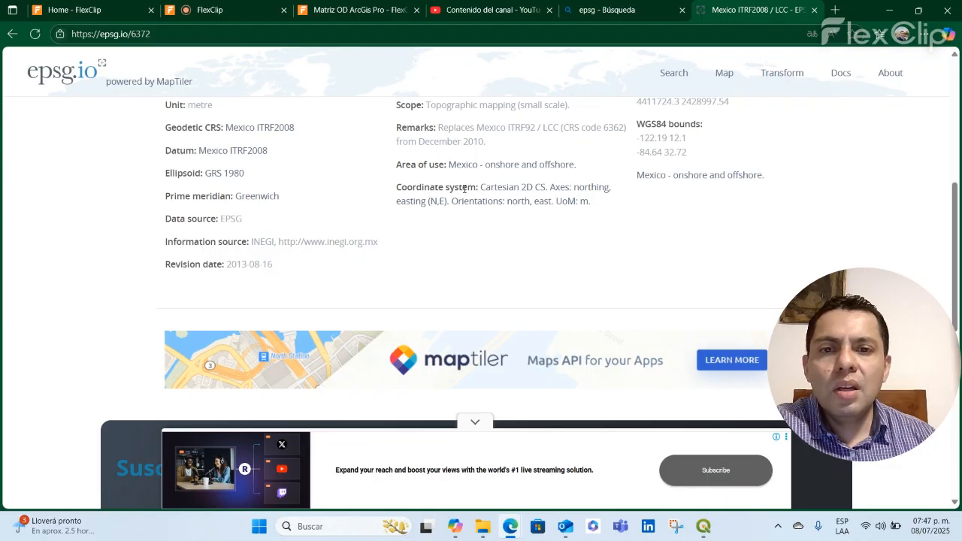
Examine the area of use, the coverage map and the code in the heading of the EPSG:6372 record
drag(396, 164, 449, 167)
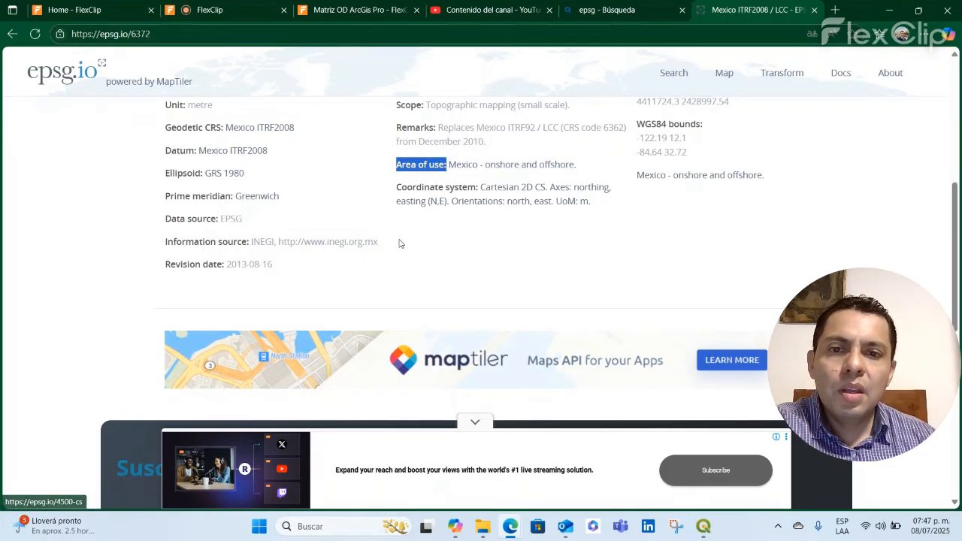
scroll(537, 260, up, 3)
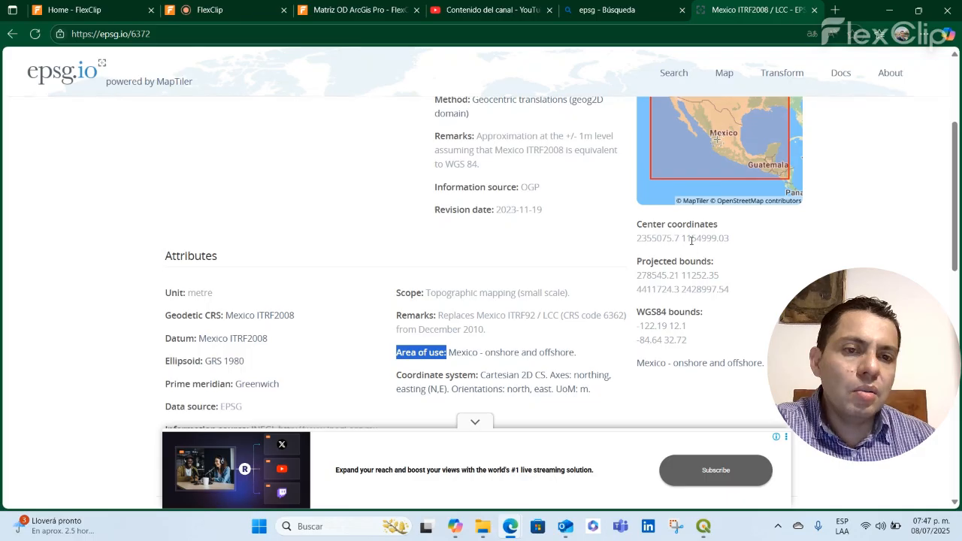
scroll(752, 286, up, 1)
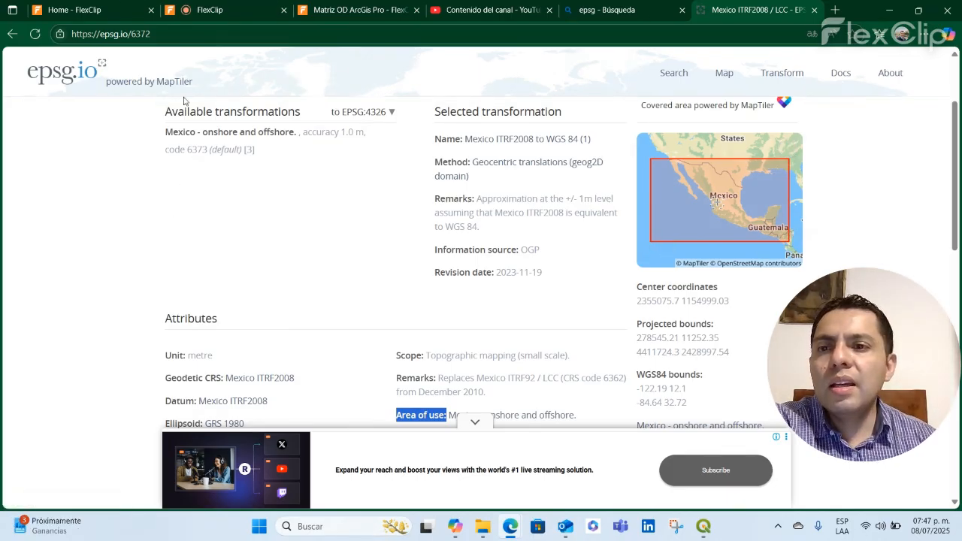
scroll(559, 177, up, 1)
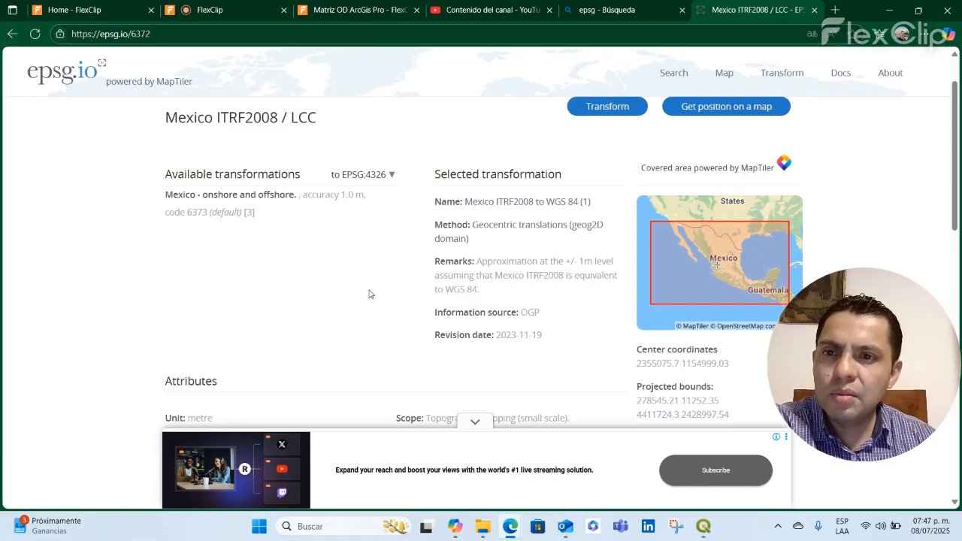
scroll(369, 295, up, 2)
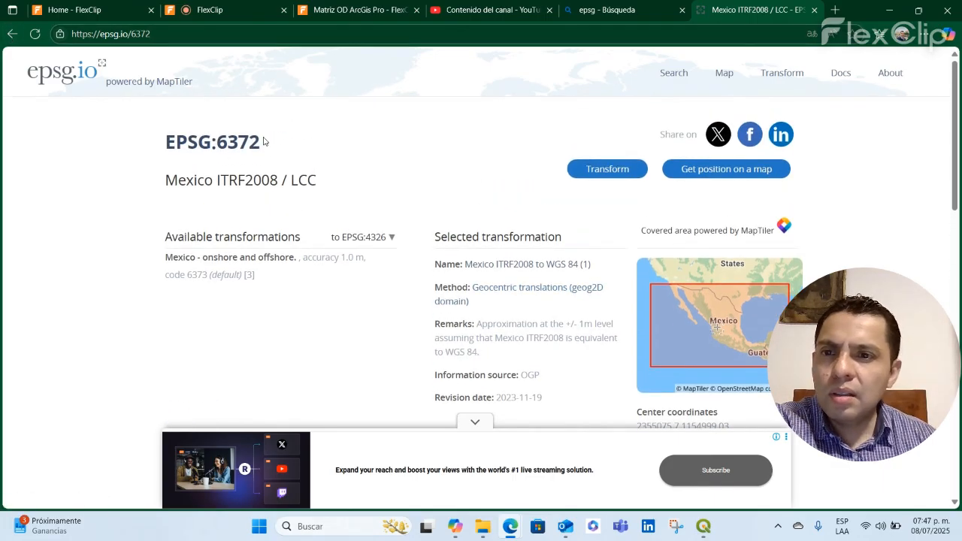
drag(265, 139, 165, 144)
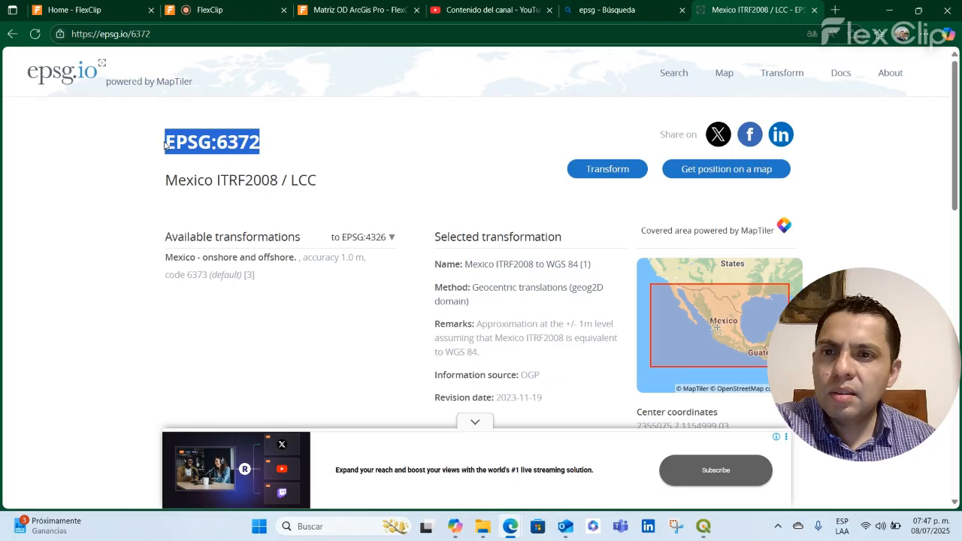
Switch back to QGIS and open the coordinate reference system selector from the Municipios layer's source properties
click(890, 11)
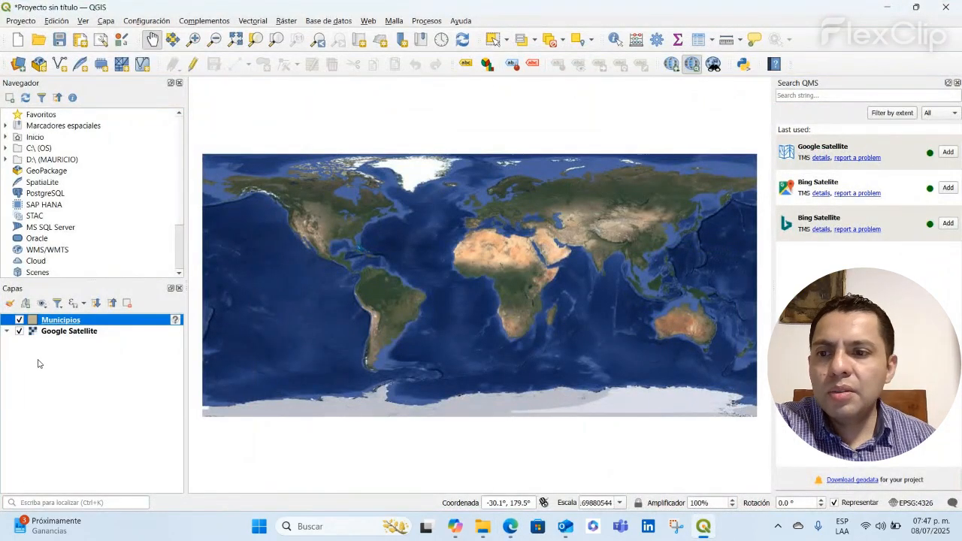
right_click(113, 324)
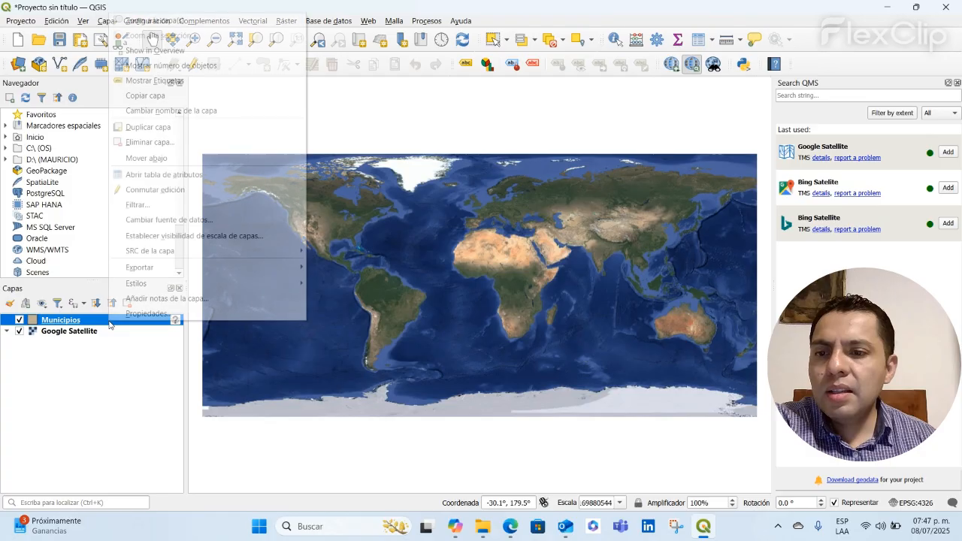
click(142, 314)
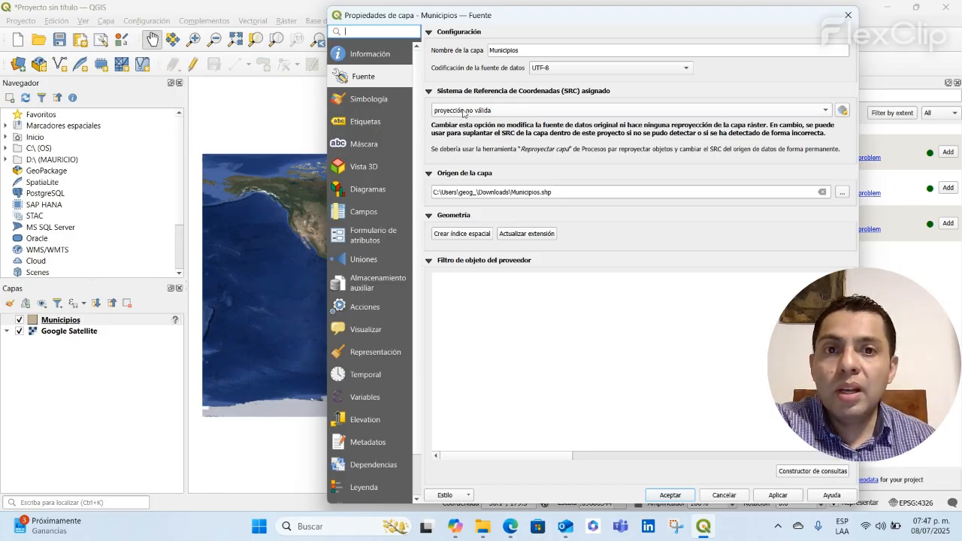
click(843, 112)
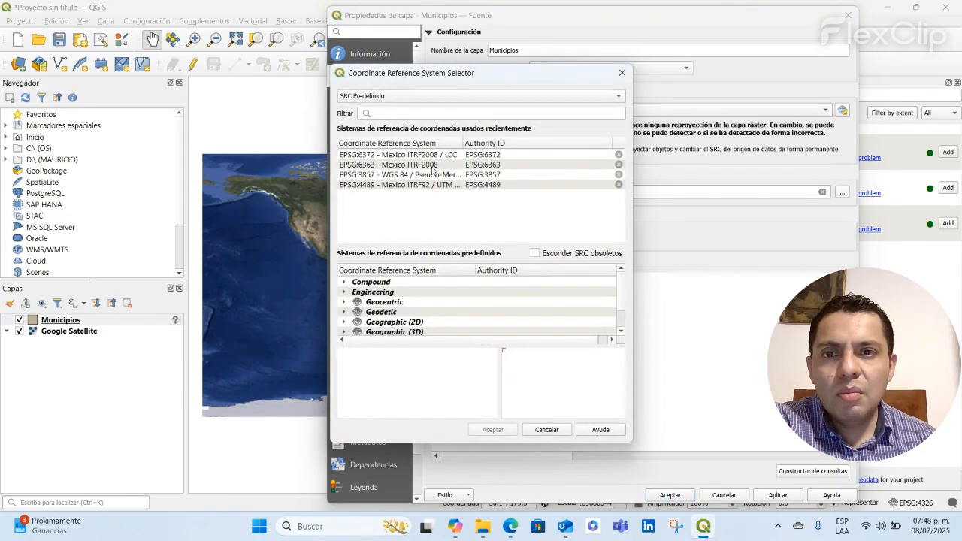
Filter the coordinate systems by 6372 and preview the extent of Mexico ITRF2008 / LCC
click(393, 113)
text(6372)
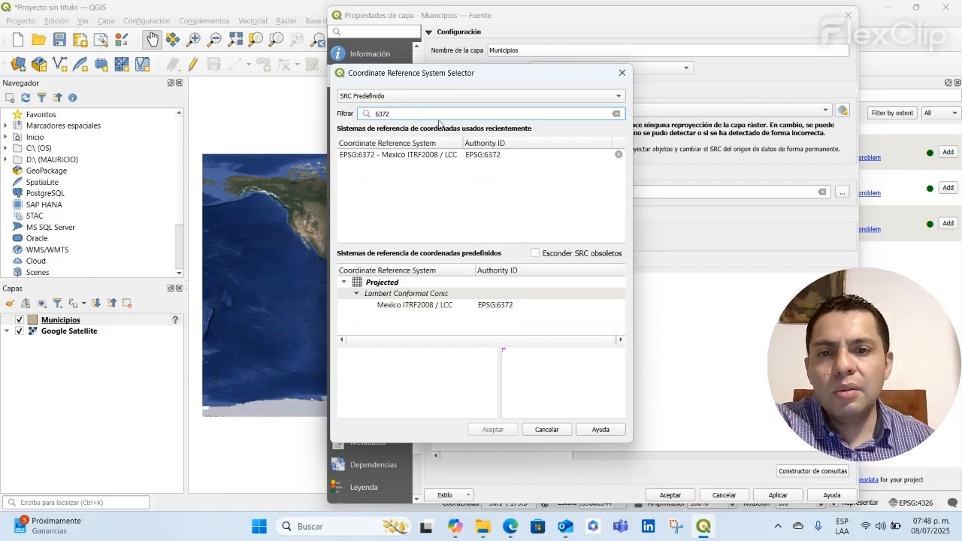
click(417, 161)
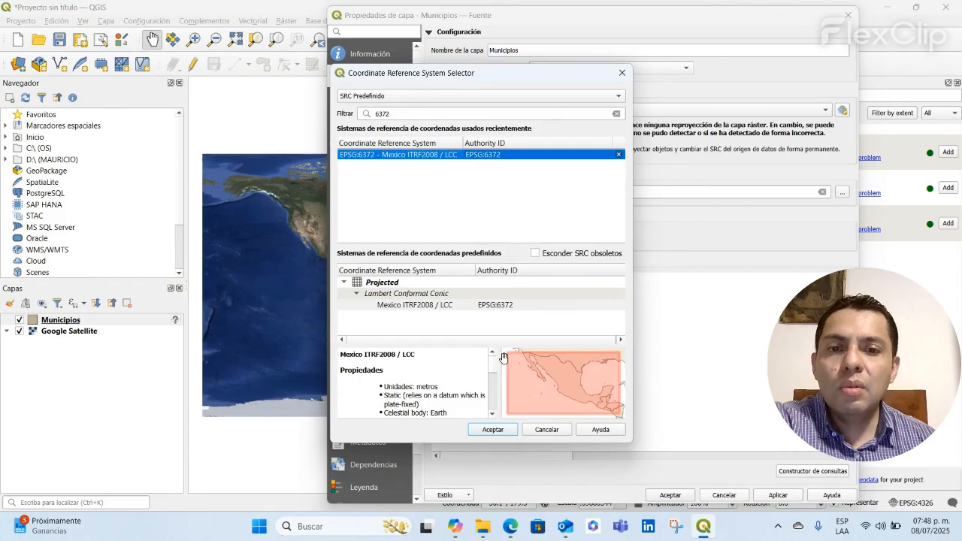
Clear the filter and preview the extents of WGS 84 / Pseudo-Mercator and NZGD49 / New Zealand Map Grid for comparison
drag(401, 114, 366, 116)
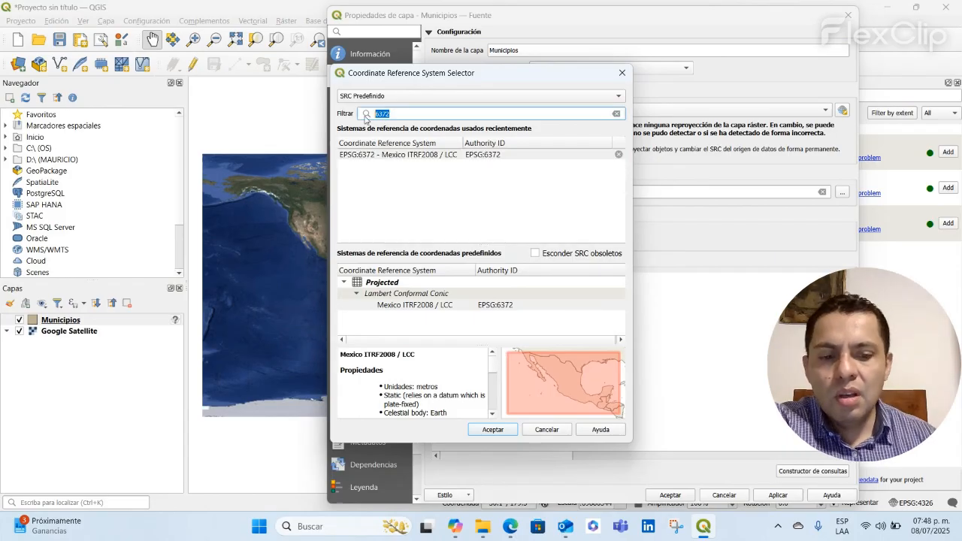
key(BackSpace)
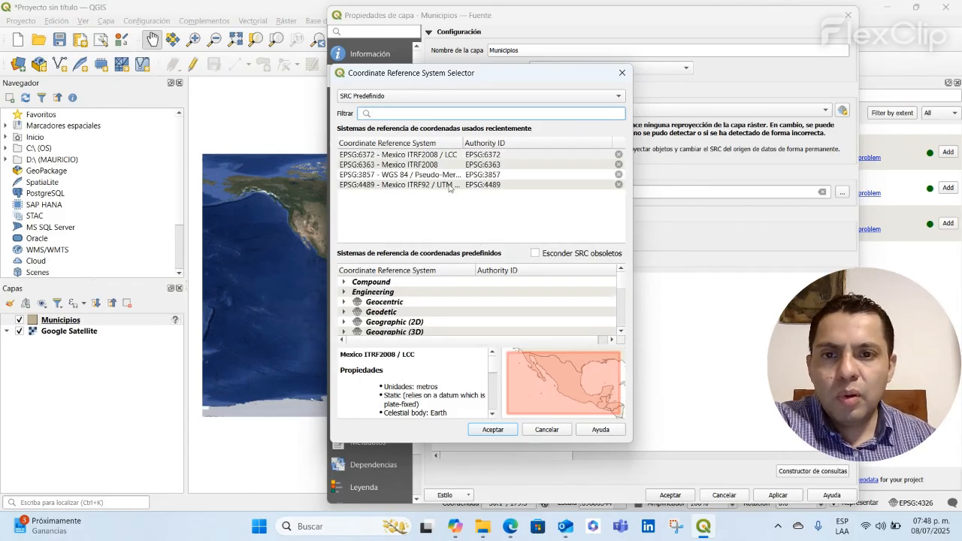
click(397, 174)
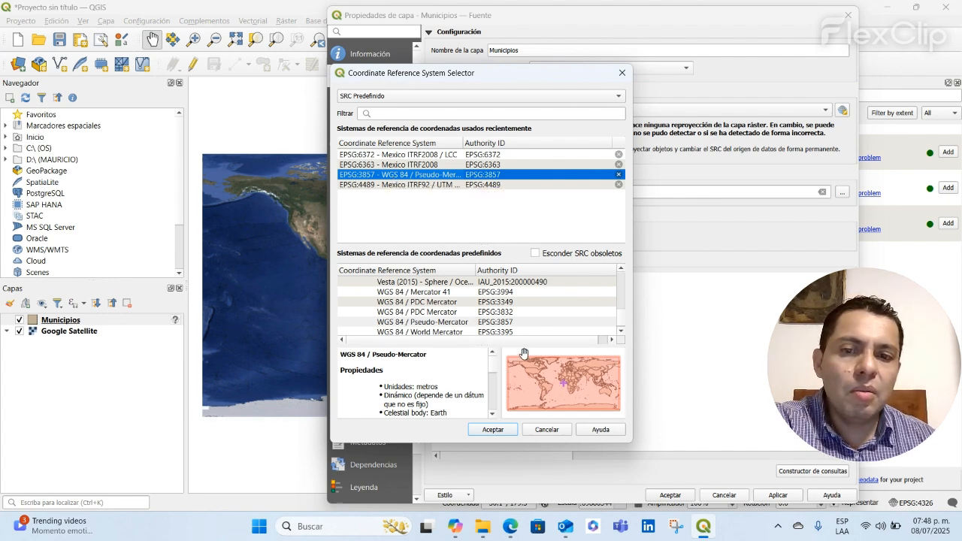
scroll(502, 304, up, 10)
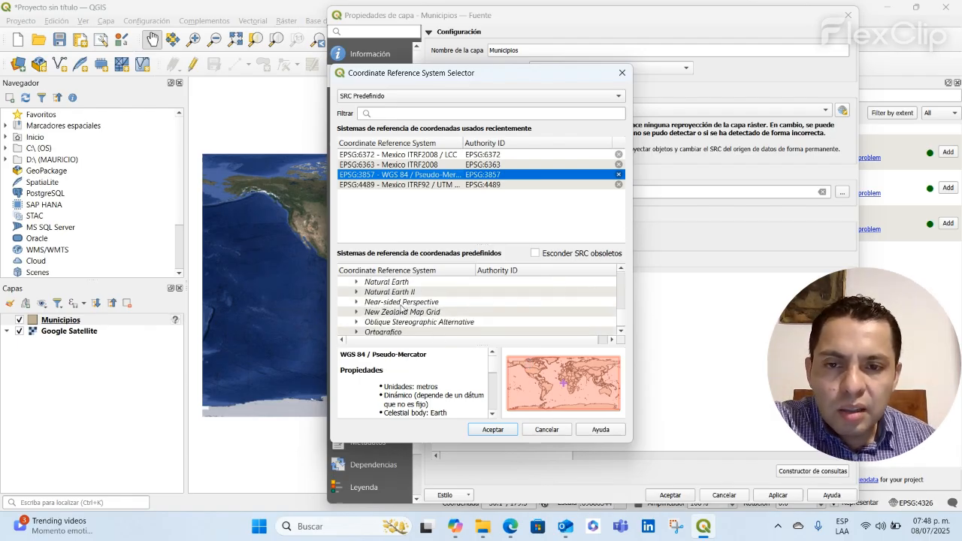
scroll(452, 305, down, 2)
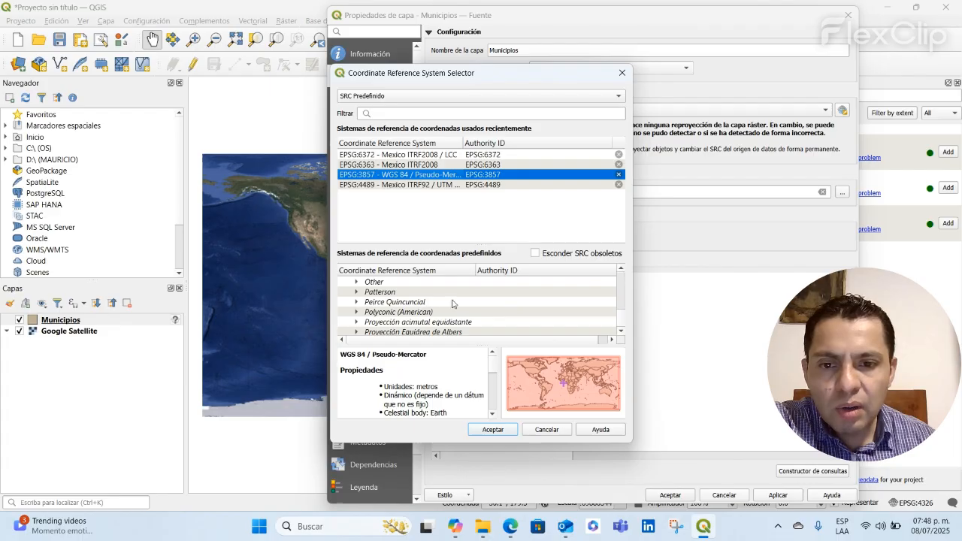
scroll(377, 301, up, 1)
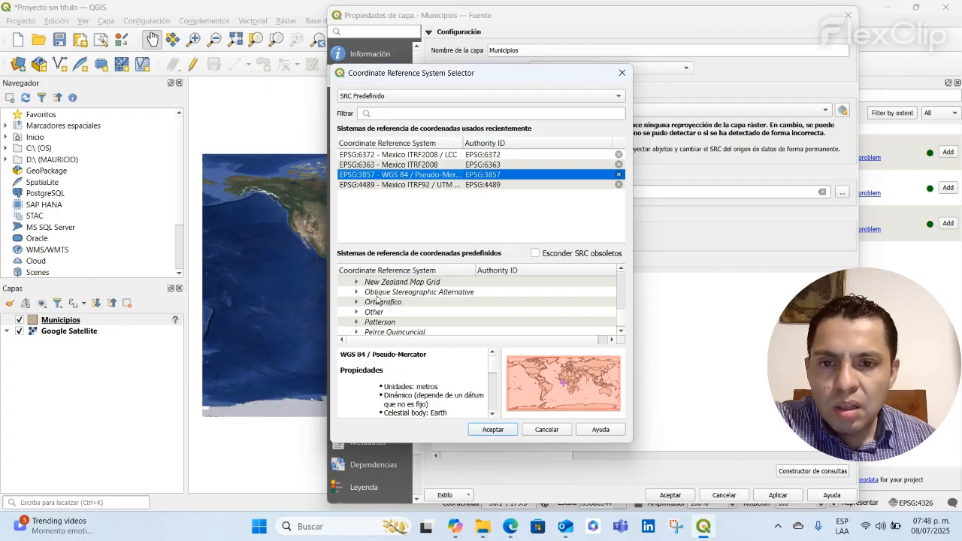
click(358, 282)
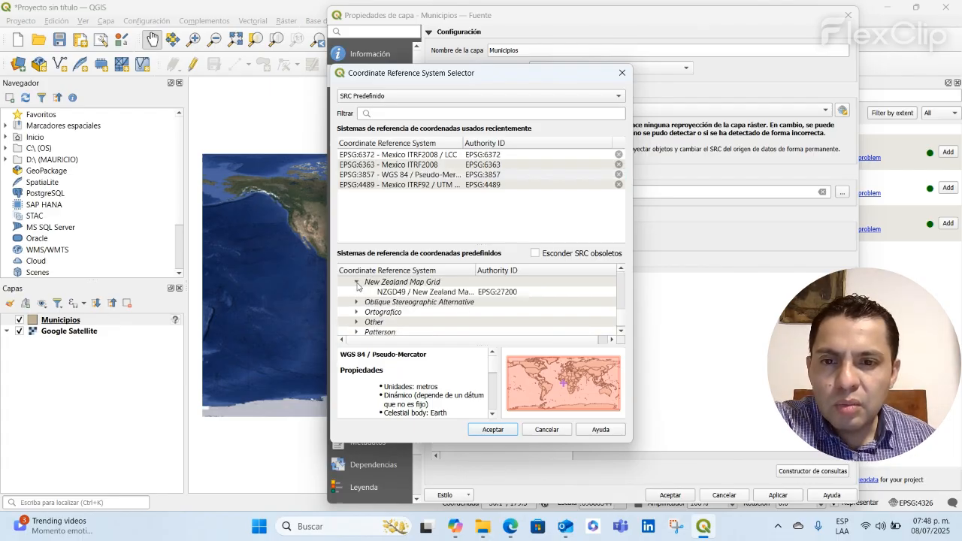
click(410, 292)
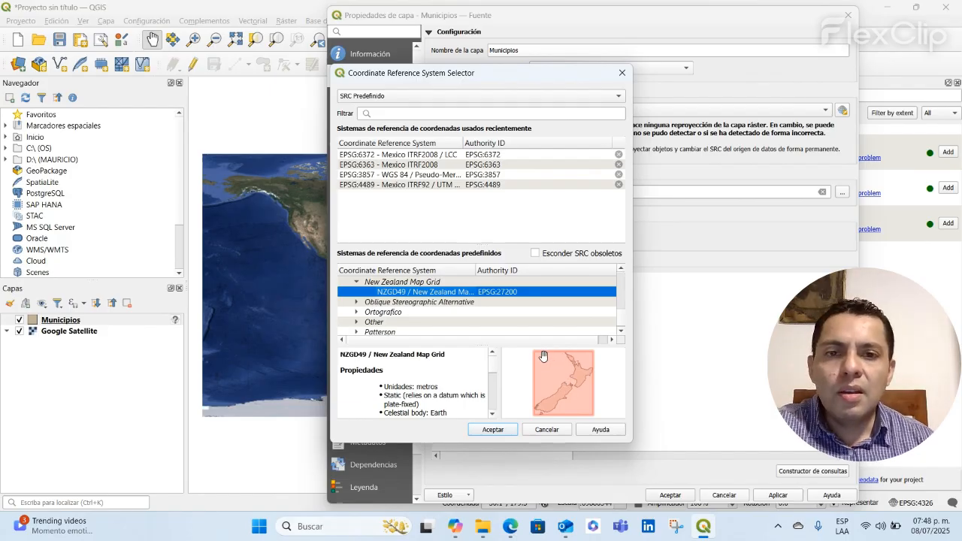
Assign EPSG:6372 - Mexico ITRF2008 / LCC to the Municipios layer and check its placement over Mexico on the map
click(425, 155)
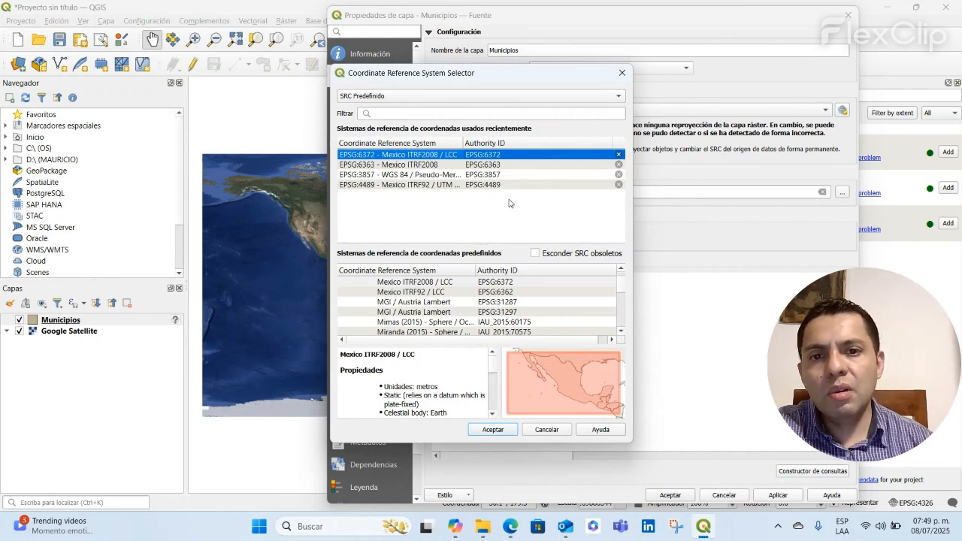
click(493, 432)
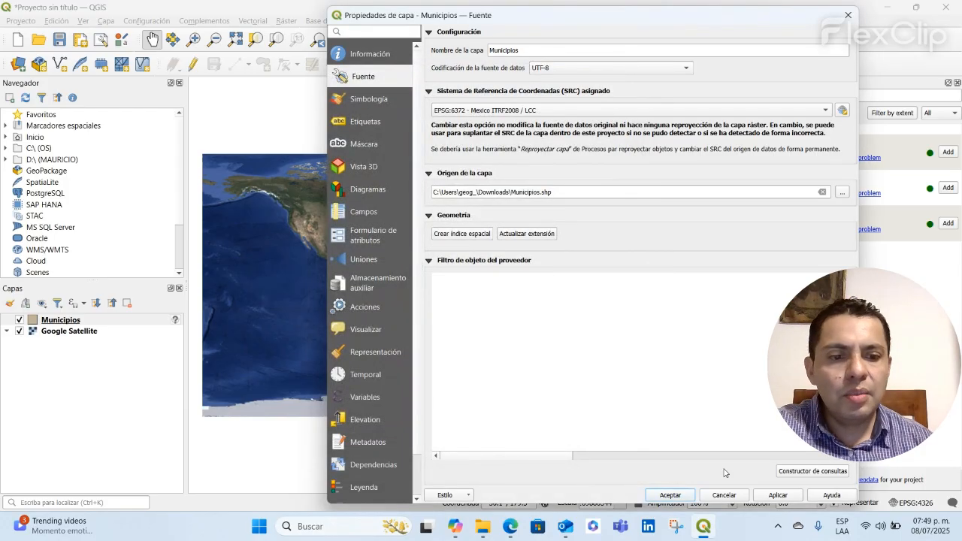
click(779, 498)
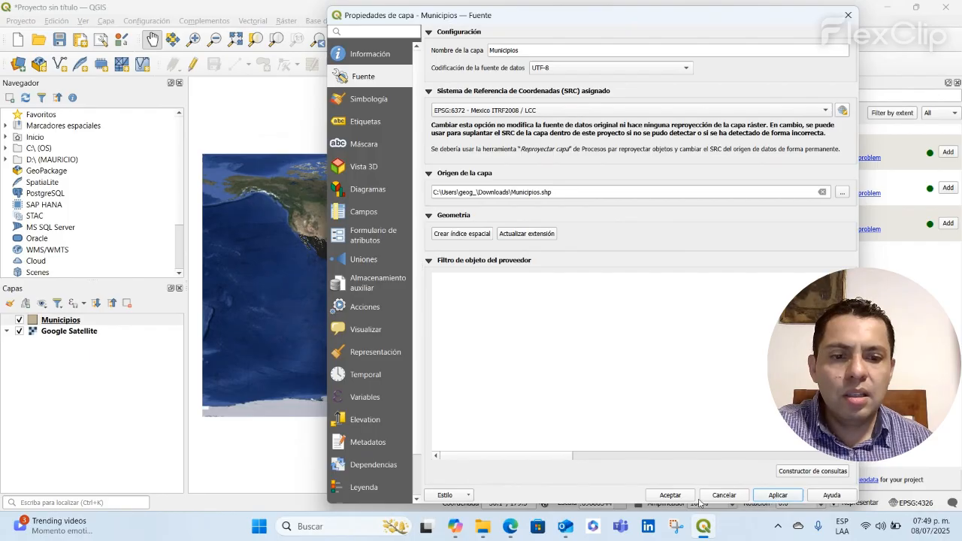
click(668, 497)
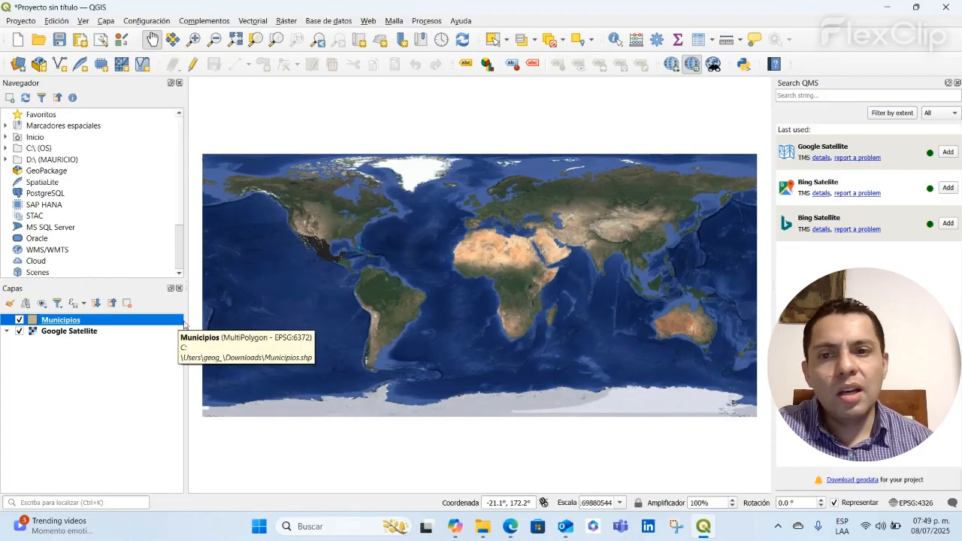
scroll(301, 244, up, 2)
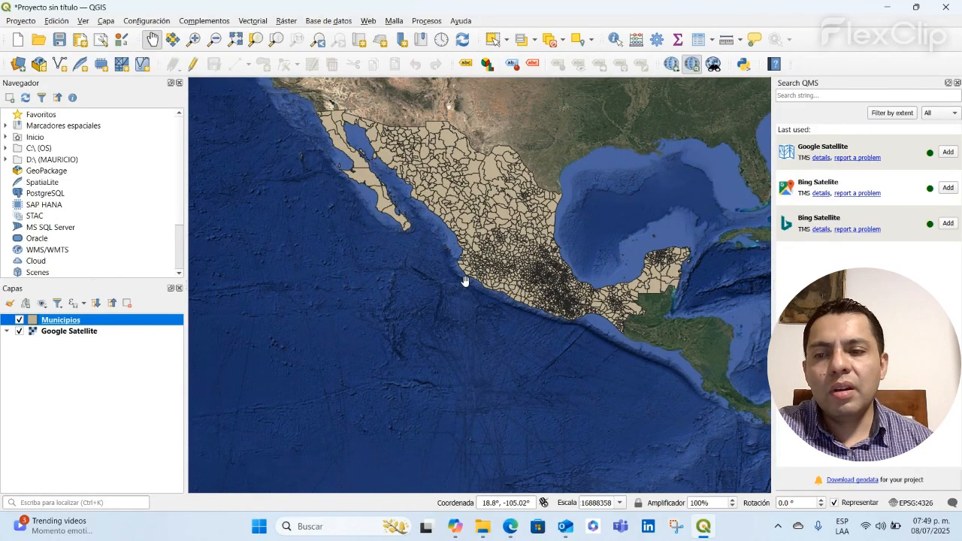
drag(481, 320, 469, 357)
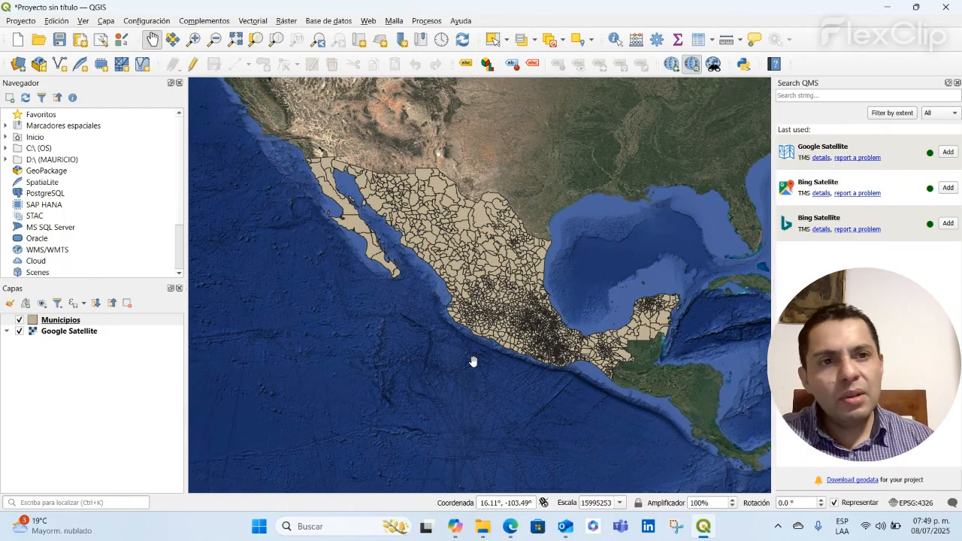
click(887, 6)
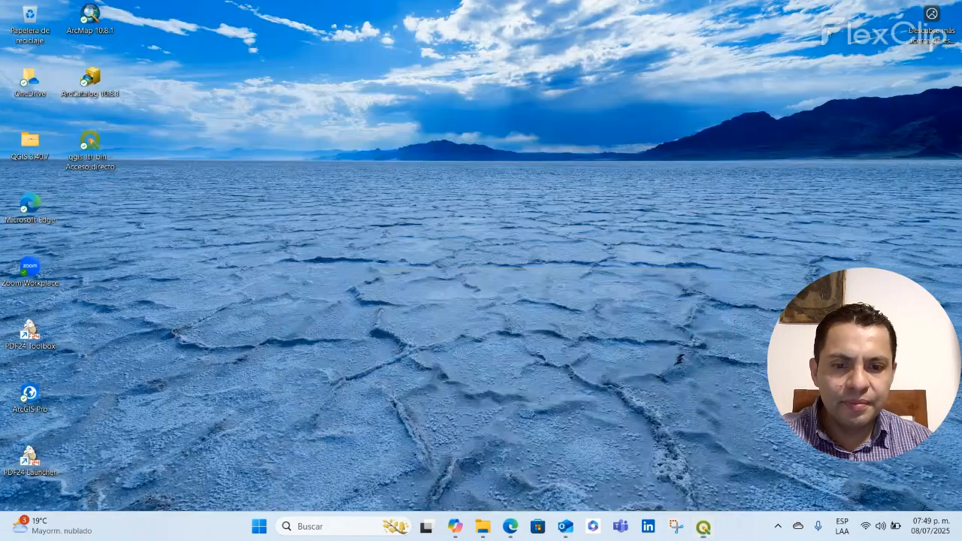
mouse_move(511, 526)
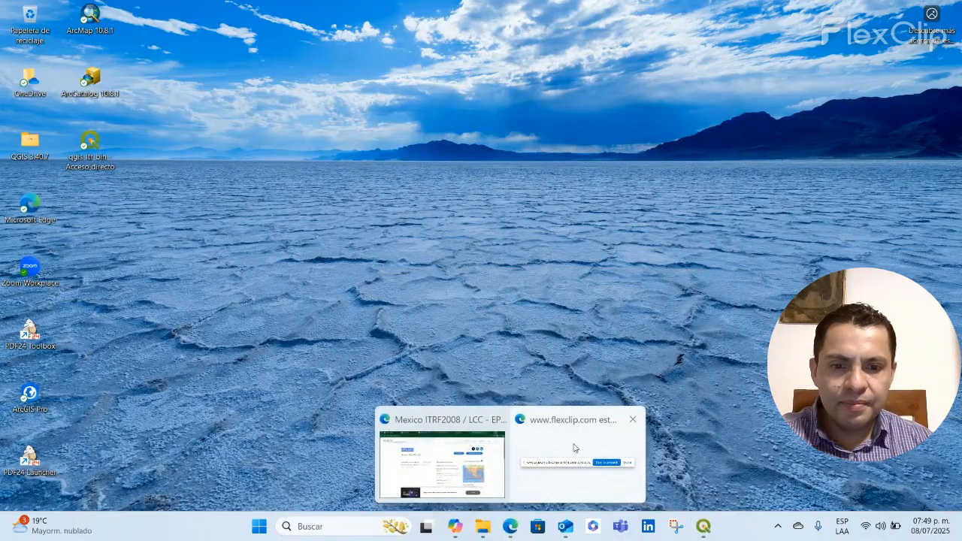